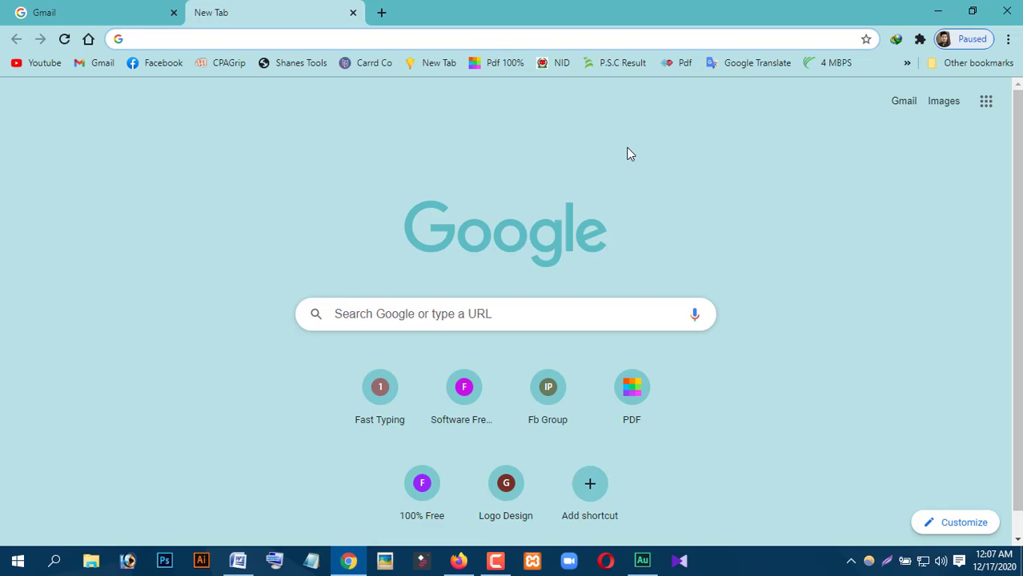
Sign in to Google with the chosen account and its password to reach the Gmail inbox.
click(75, 15)
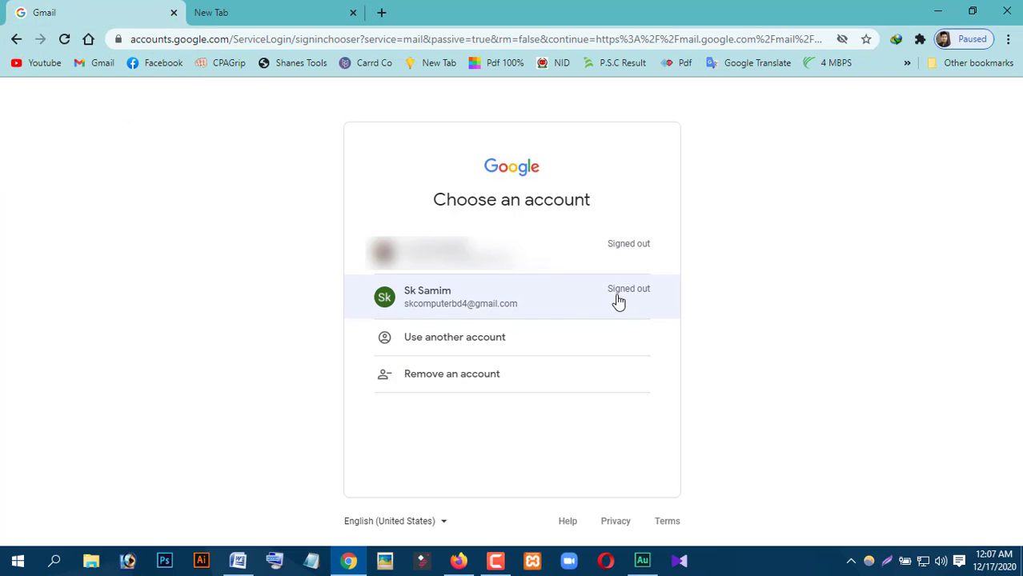
click(487, 302)
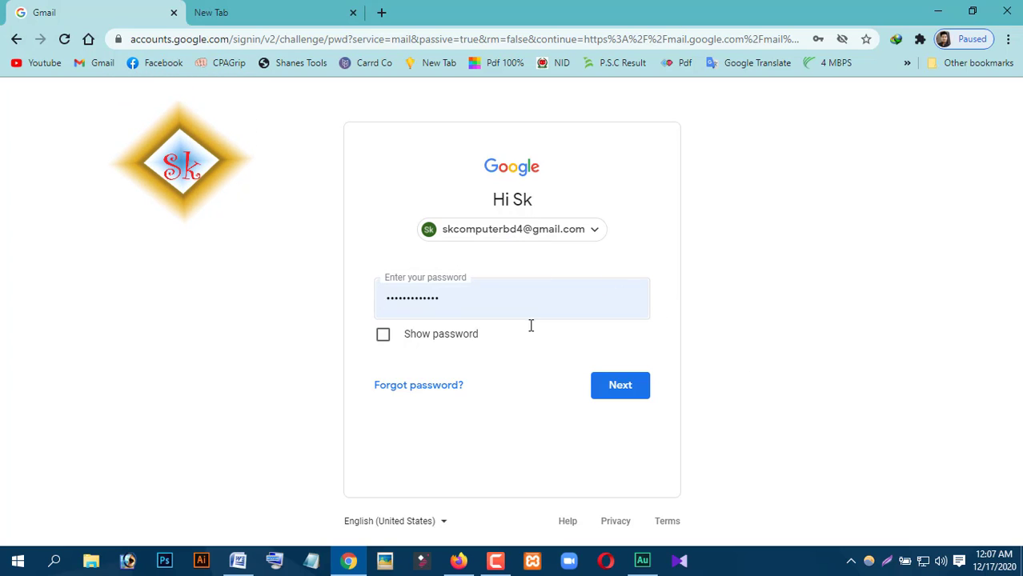
click(620, 388)
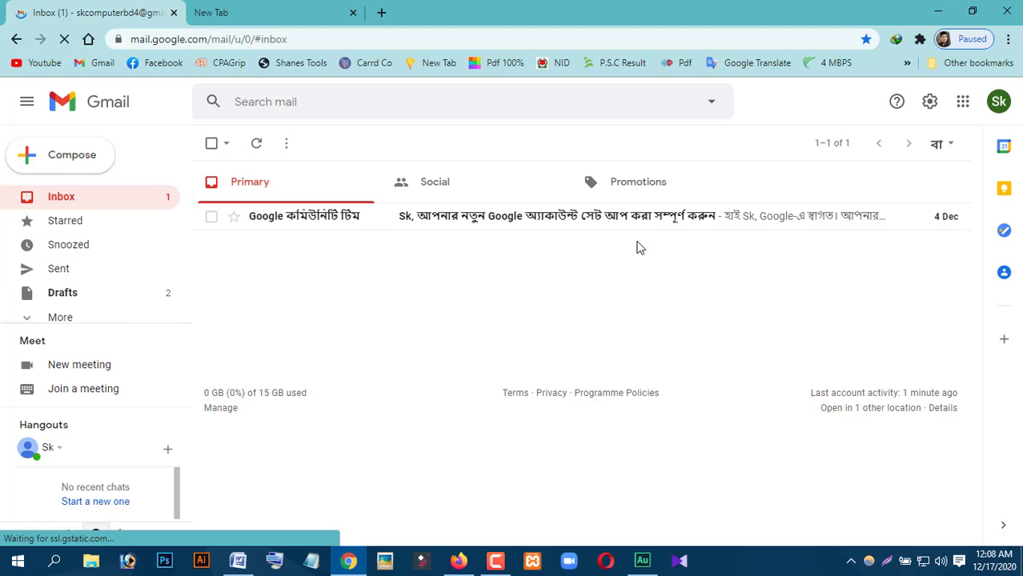
Start a new Gmail message and add Cc and Bcc recipient rows beside To.
click(57, 164)
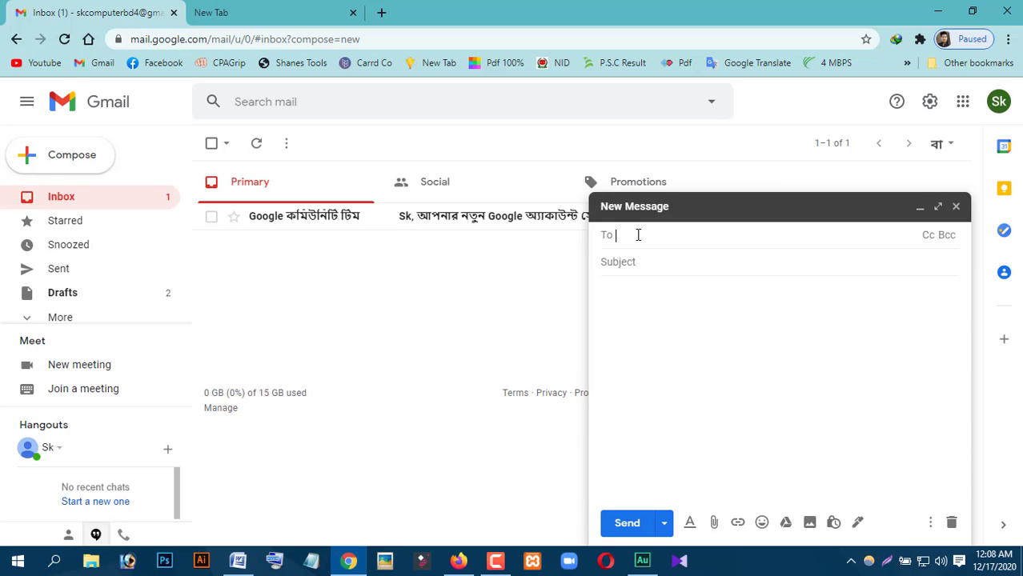
click(931, 234)
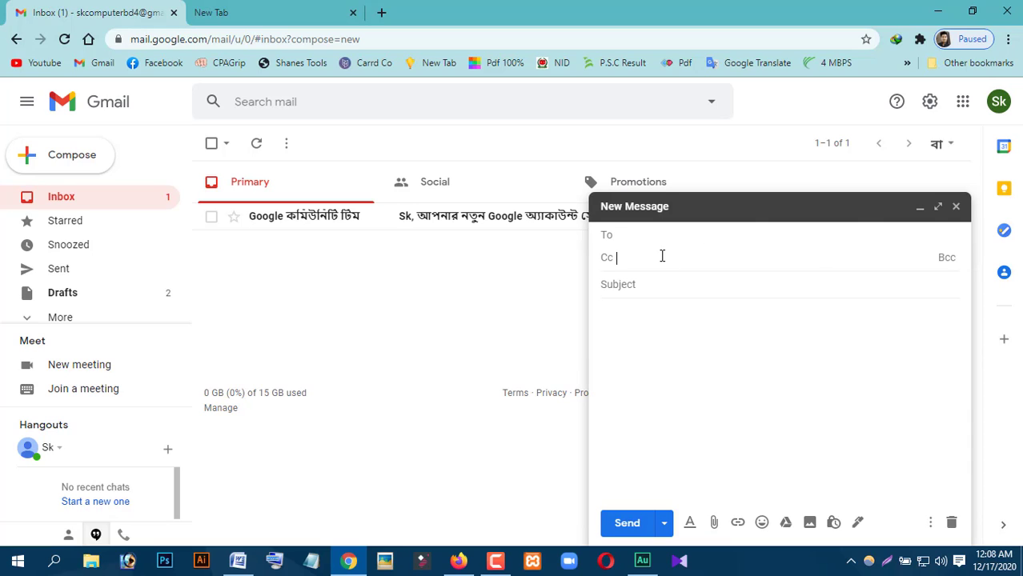
click(946, 258)
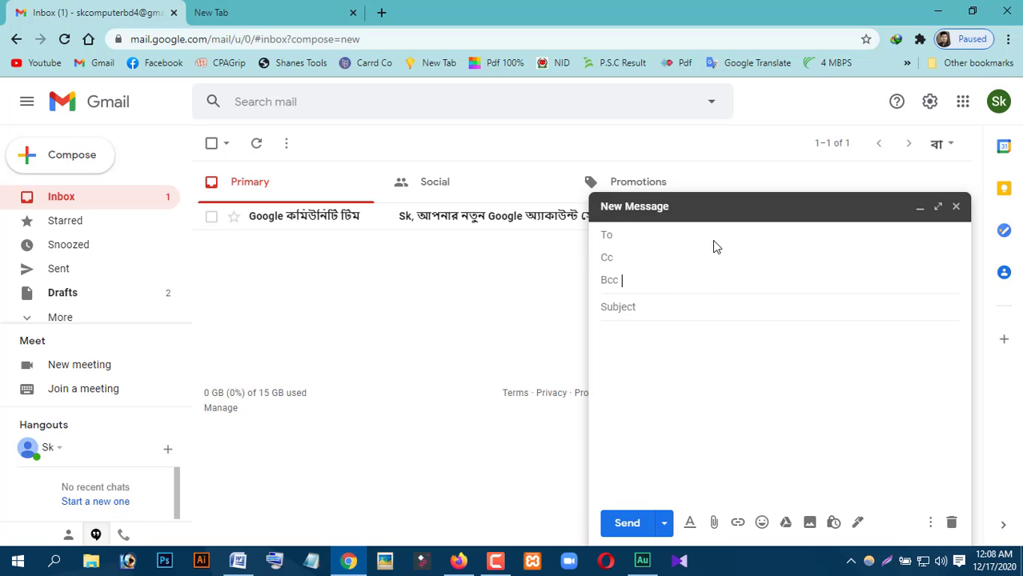
Copy the Word table's e-mail rows from the third to the last, ready to paste into Bcc.
click(238, 560)
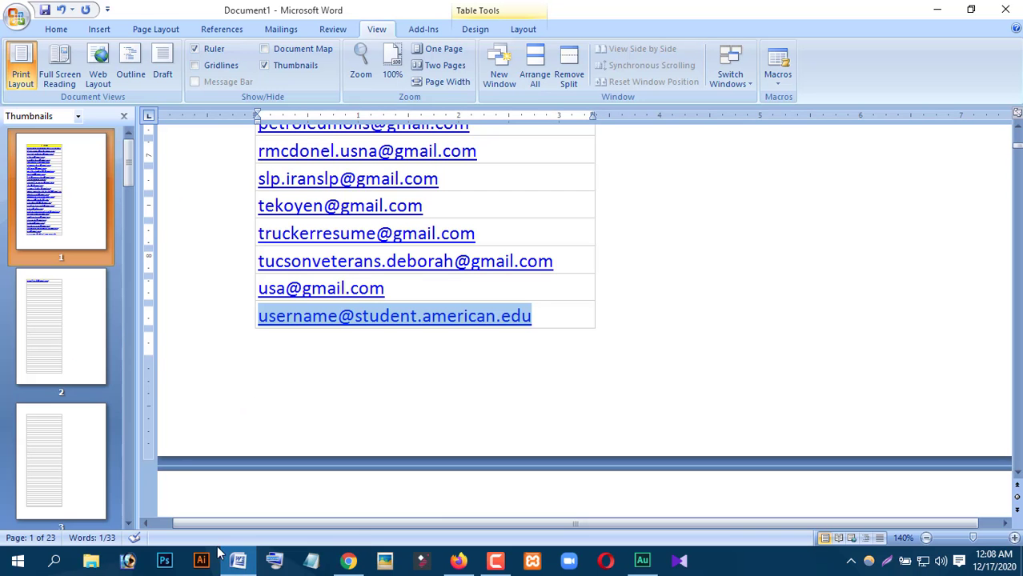
scroll(395, 412, up, 15)
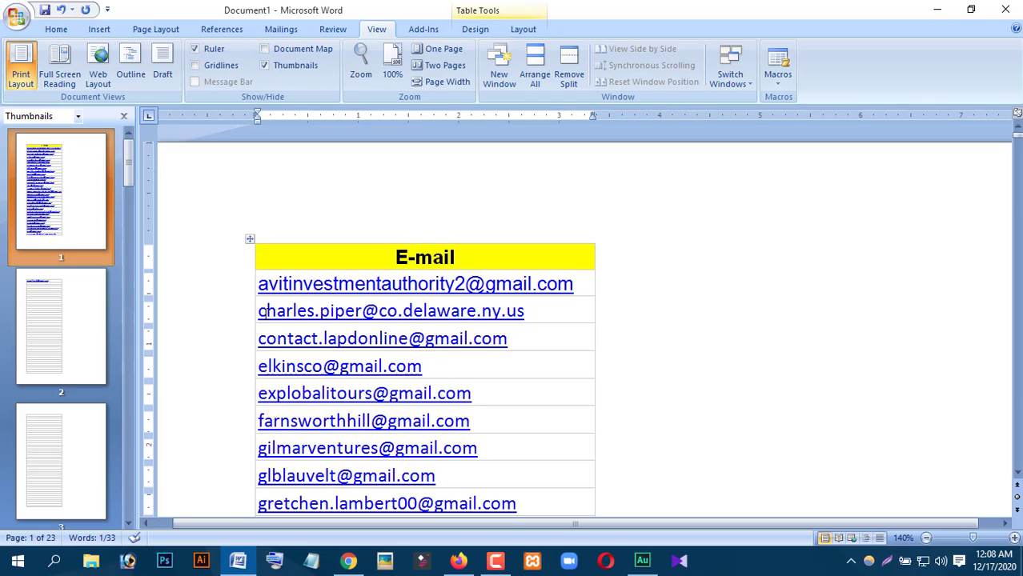
click(349, 562)
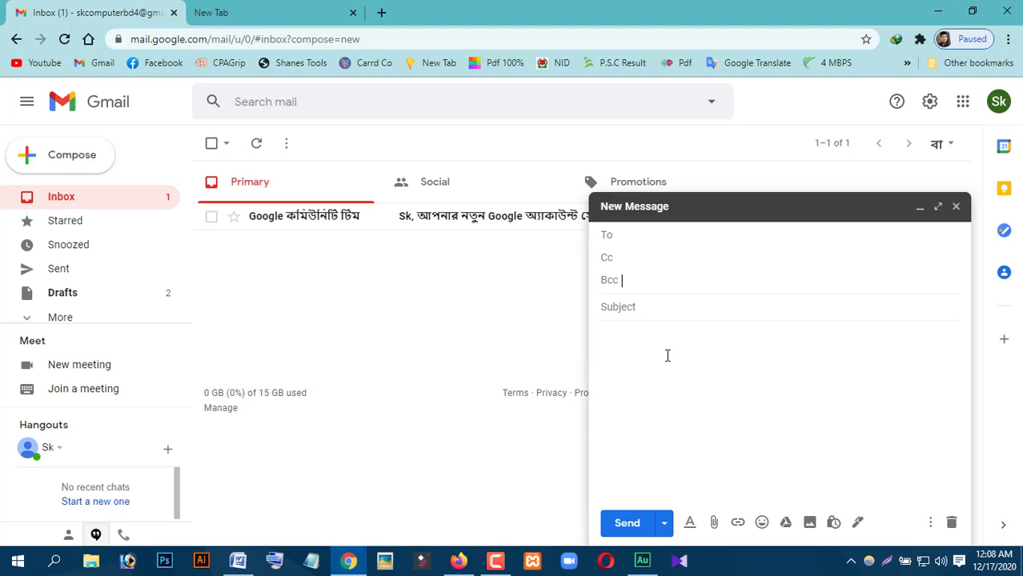
click(237, 560)
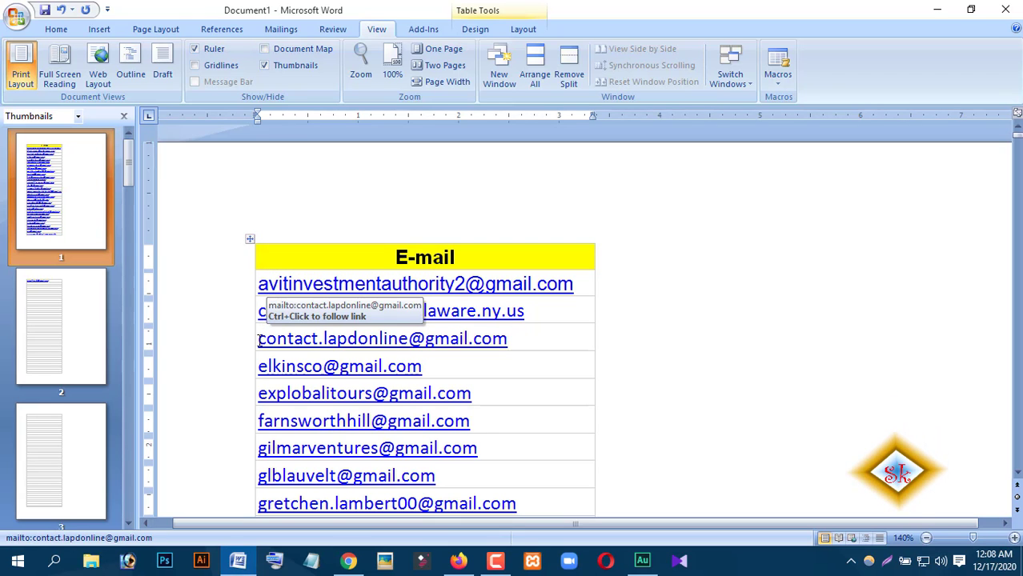
drag(257, 340, 427, 428)
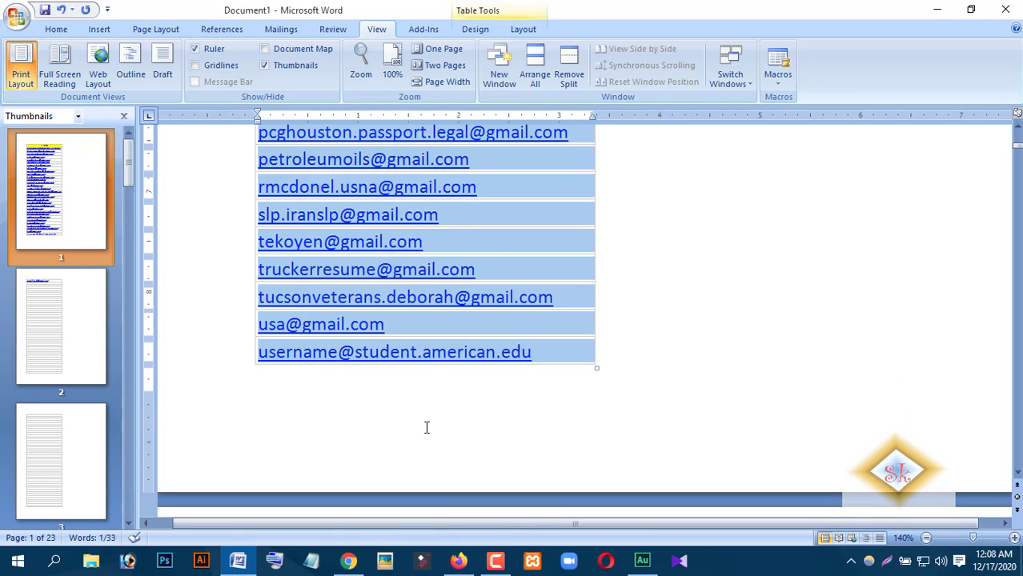
right_click(344, 291)
click(370, 317)
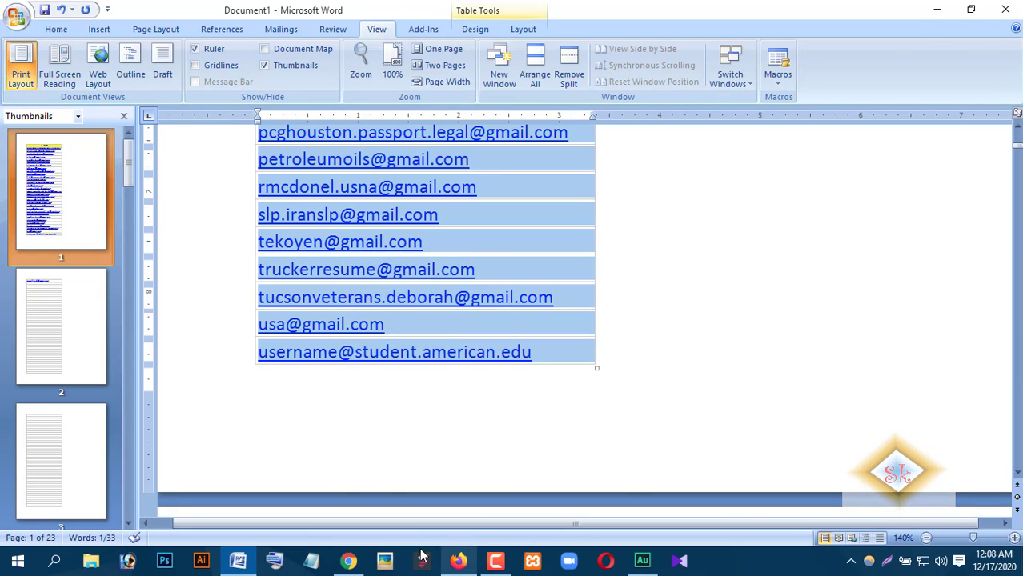
click(348, 560)
right_click(690, 297)
Paste the copied addresses into Bcc, then bring the Word e-mail table back up.
click(685, 372)
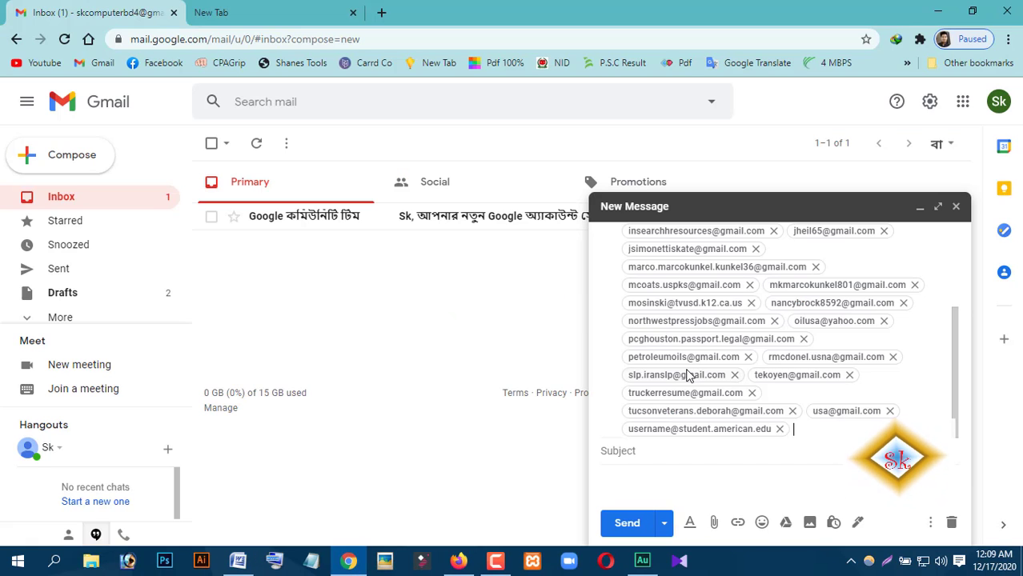
scroll(689, 378, up, 3)
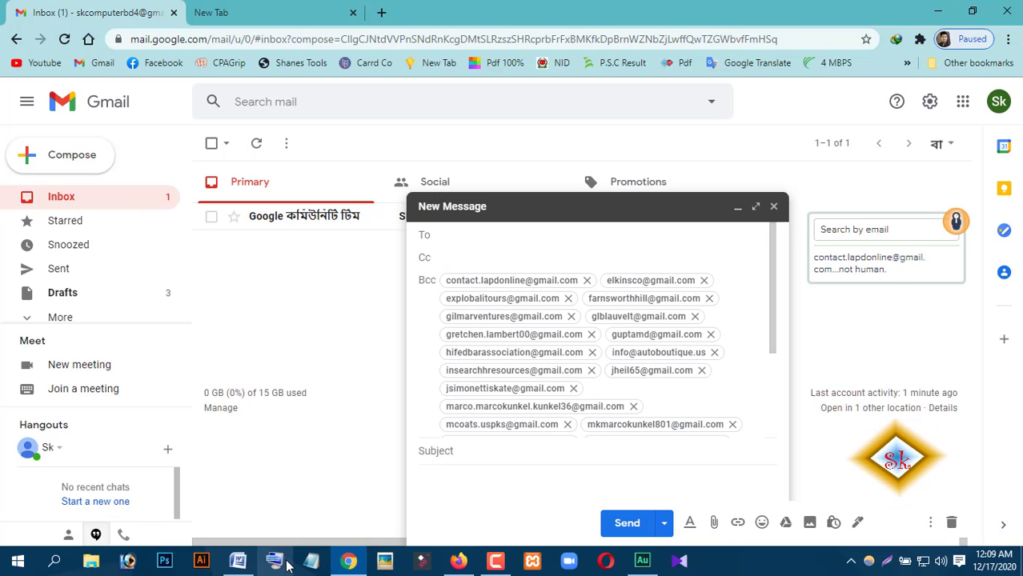
click(238, 561)
scroll(426, 402, up, 15)
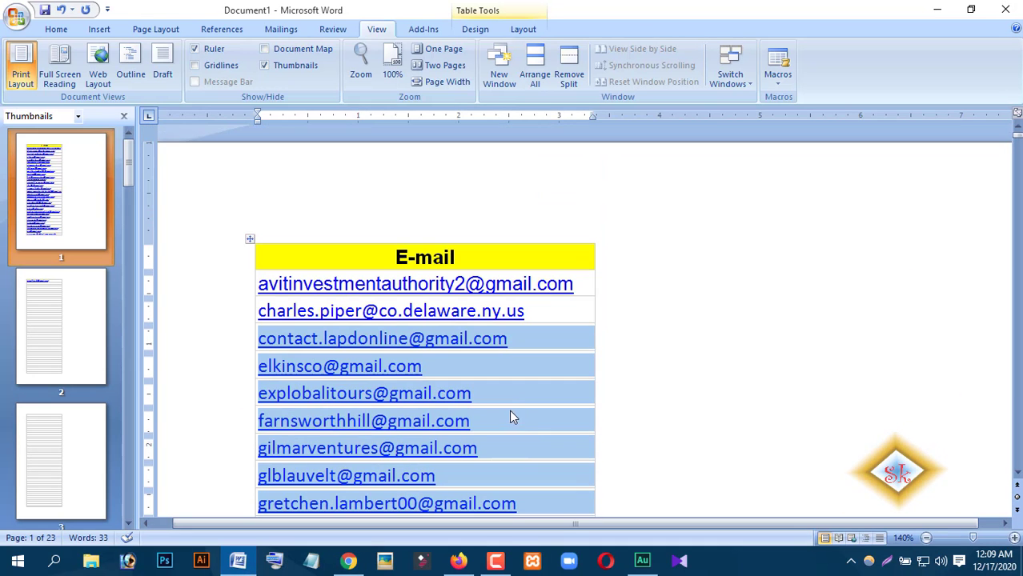
Copy the first address from the Word table and paste it into the draft's To field.
drag(576, 292, 281, 294)
right_click(282, 295)
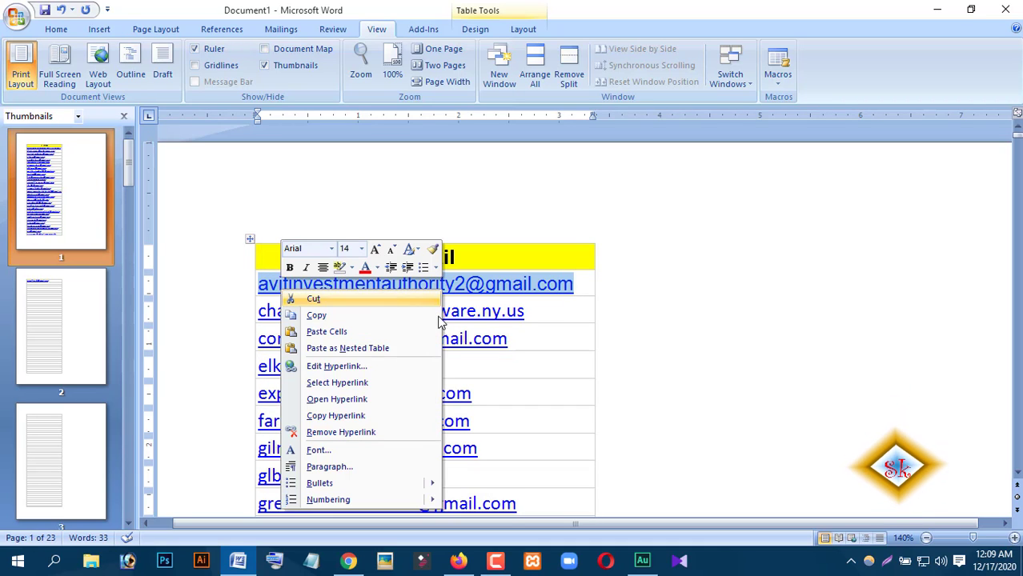
click(332, 314)
click(350, 562)
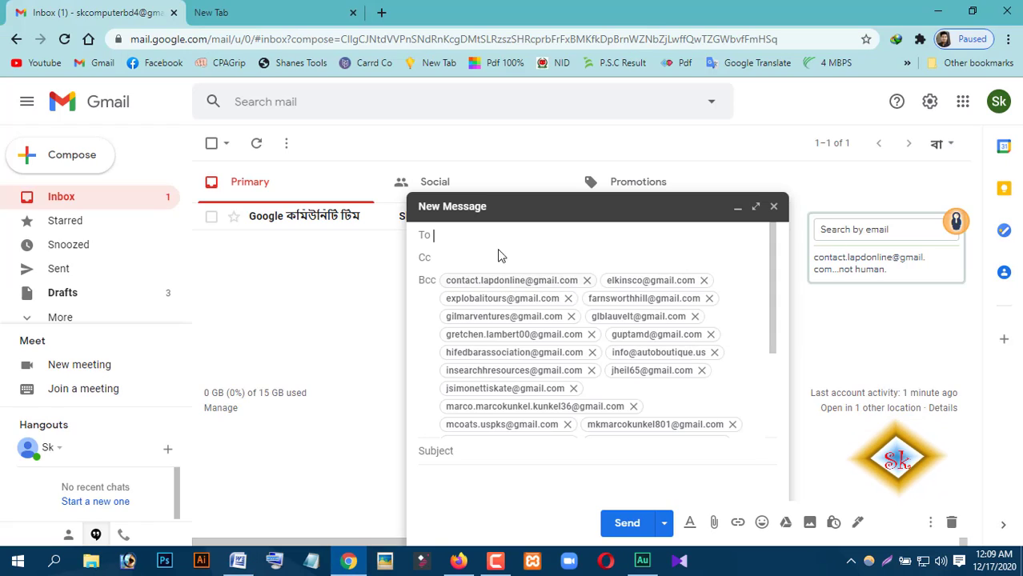
right_click(464, 237)
click(489, 323)
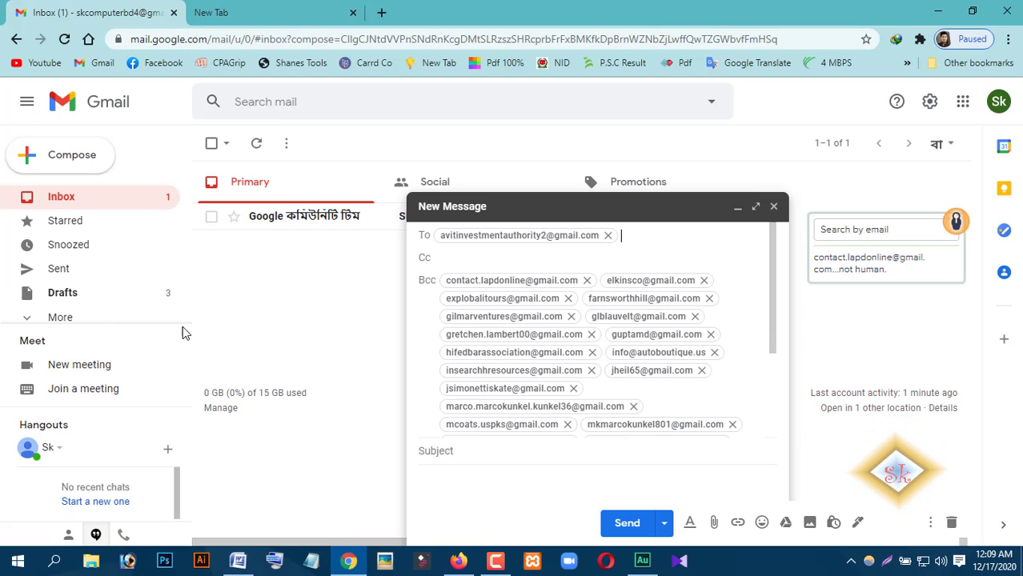
Copy the next address from the Word table for the Cc field and return to the draft.
click(242, 563)
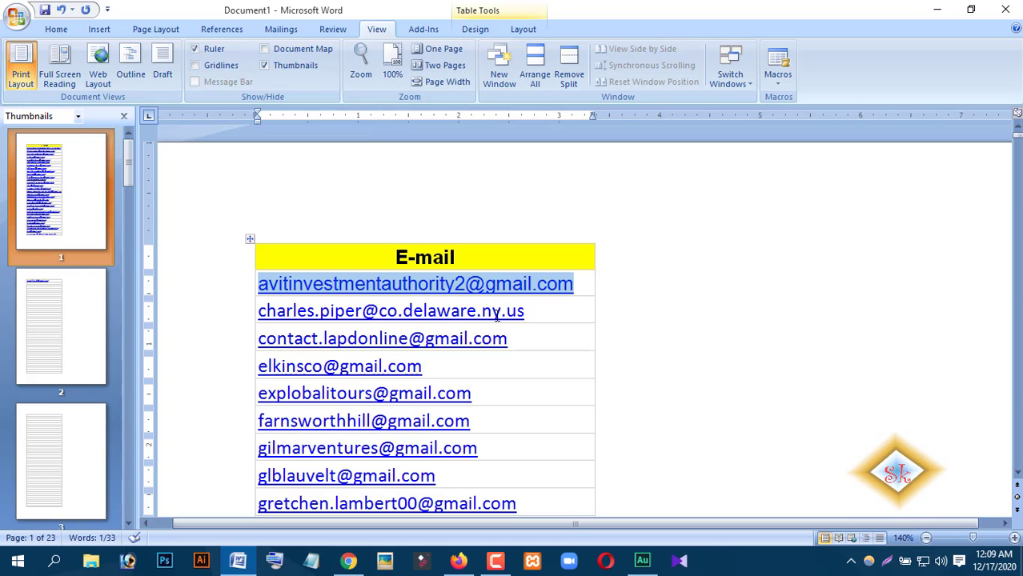
click(532, 315)
drag(531, 315, 260, 315)
right_click(293, 314)
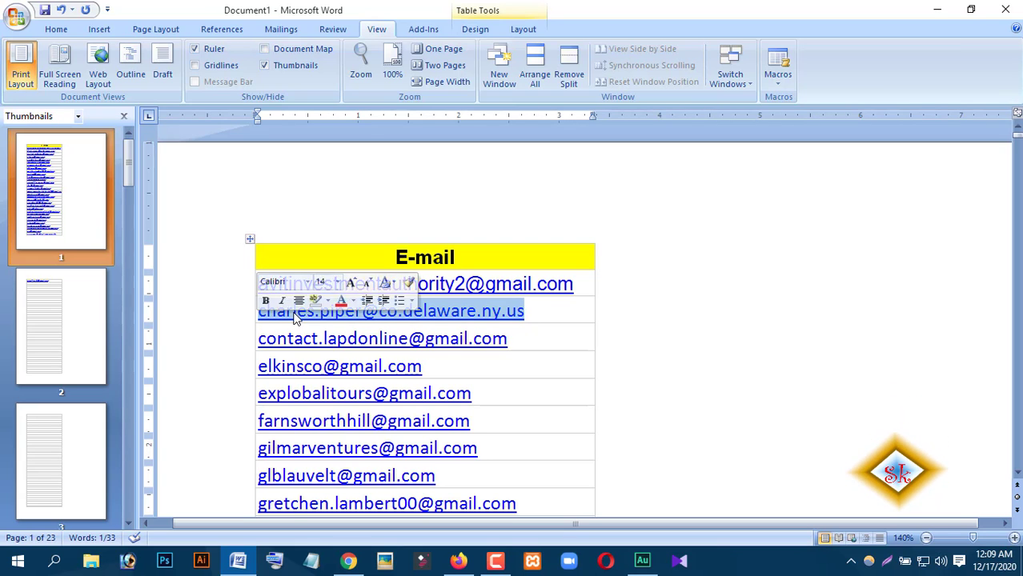
click(355, 339)
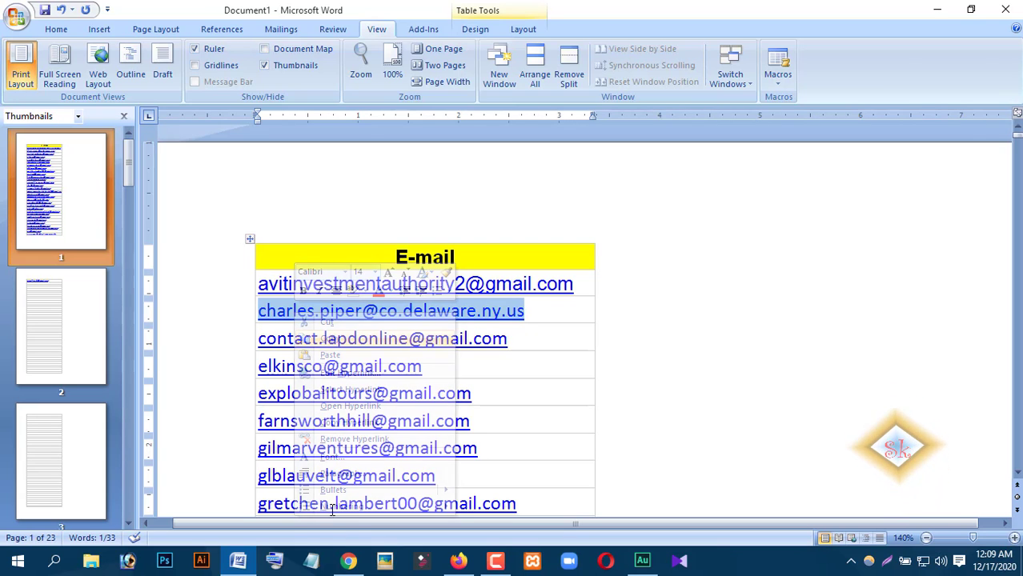
click(348, 561)
Paste the second copied Word address into the draft's Cc field.
right_click(479, 256)
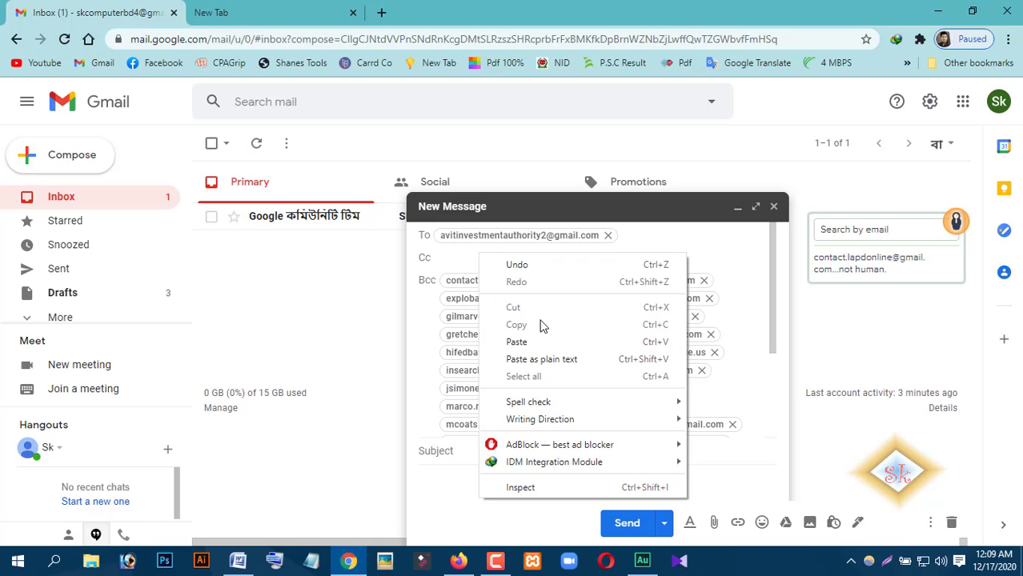
click(517, 343)
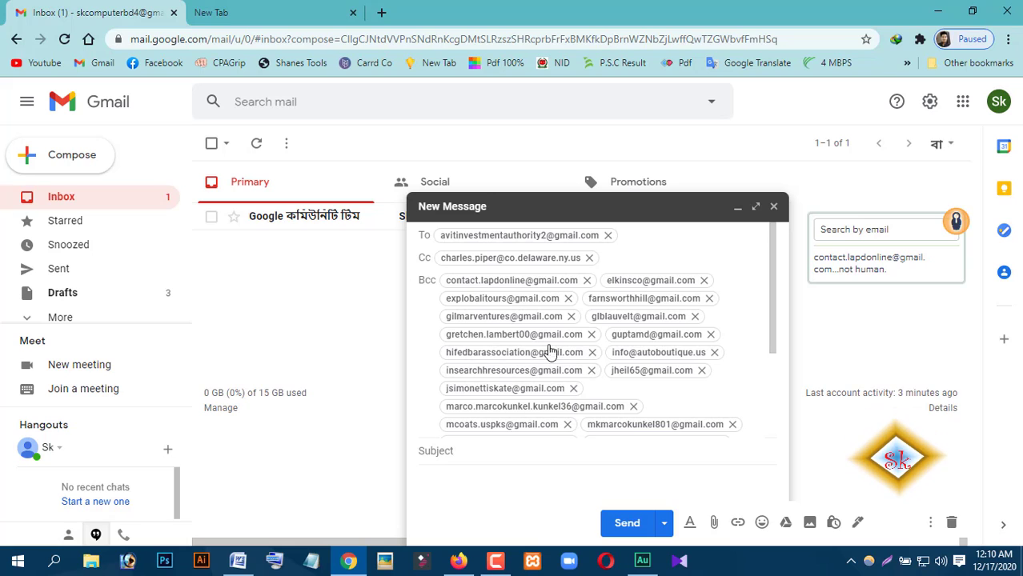
mouse_move(558, 364)
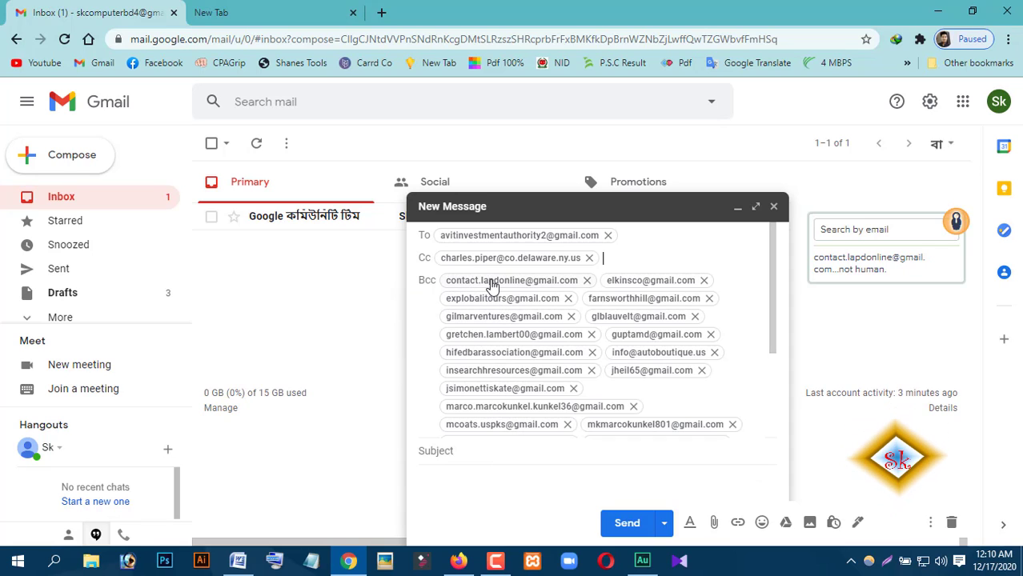
Collapse the To, Cc and Bcc fields into one line: the To address plus 30 more.
click(647, 240)
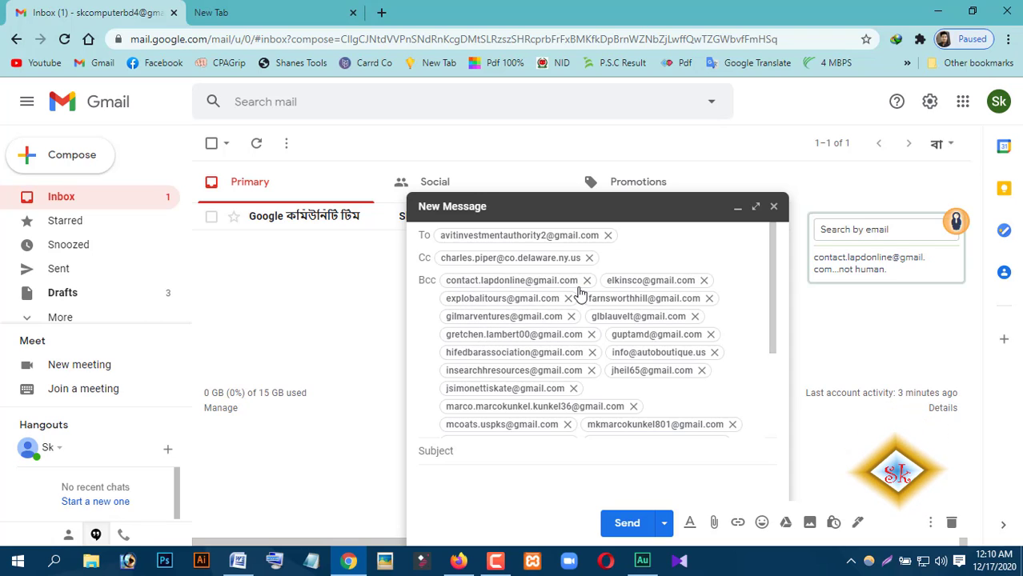
click(515, 389)
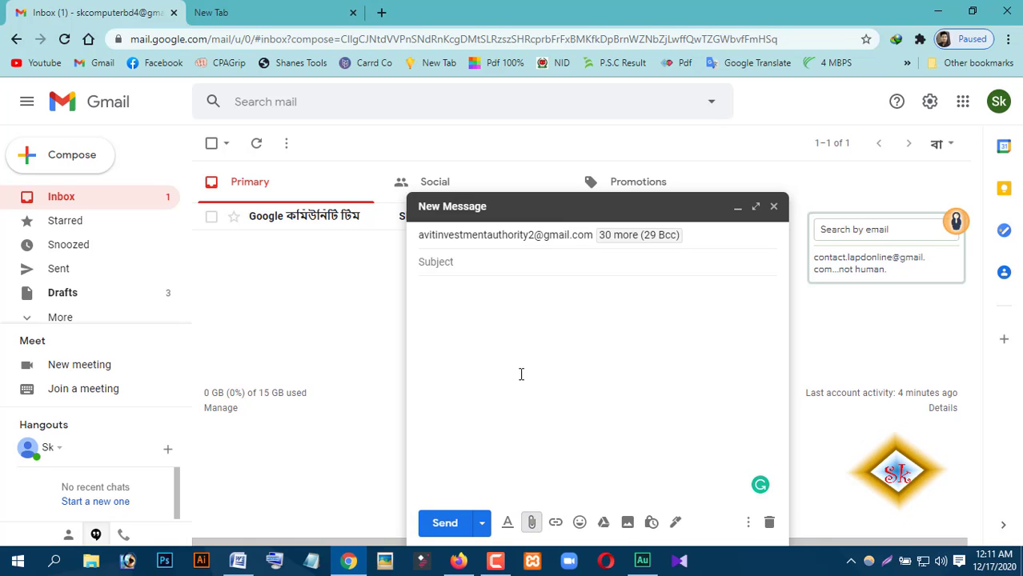
Attach the image 1.jpg (78K) from New folder (4) to the draft.
click(532, 523)
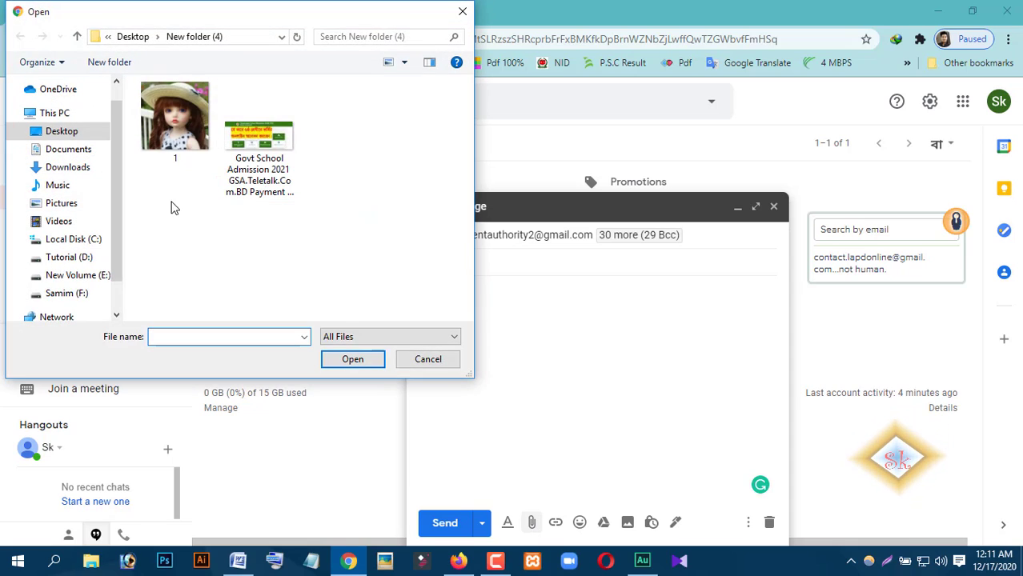
click(184, 141)
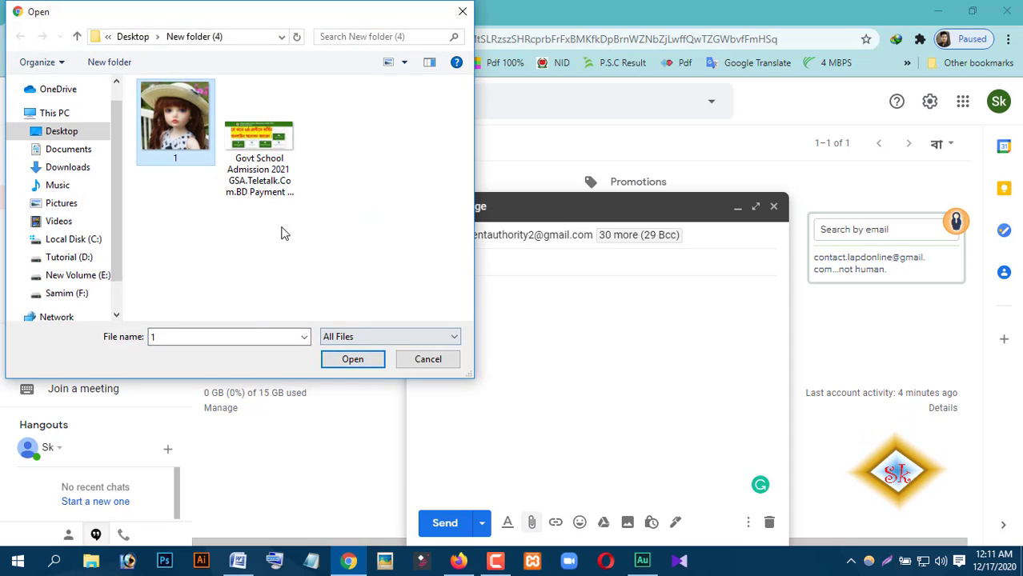
click(367, 362)
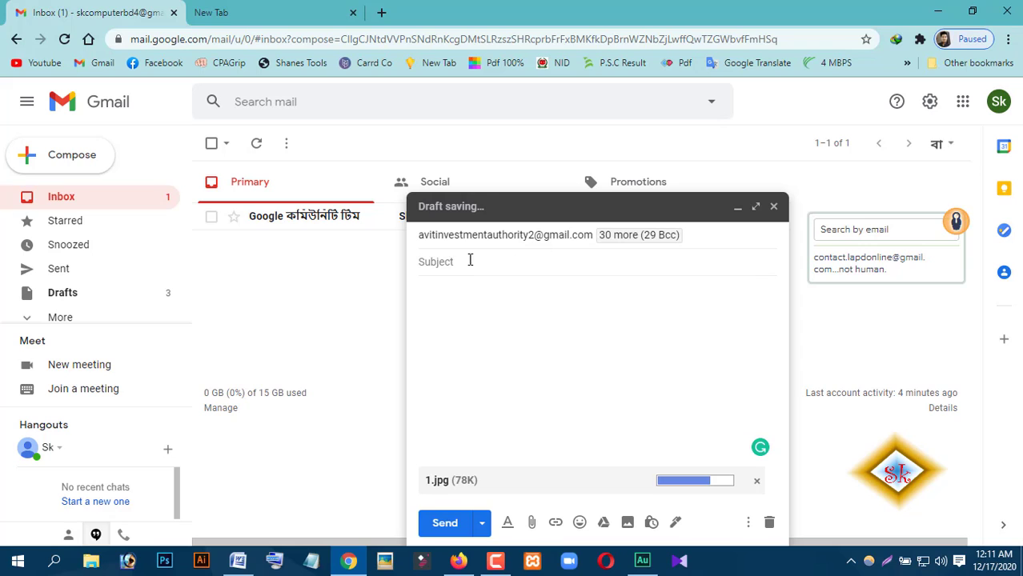
Type the subject line, replacing the mistyped 'sddjd', then expand the full recipient list.
click(470, 262)
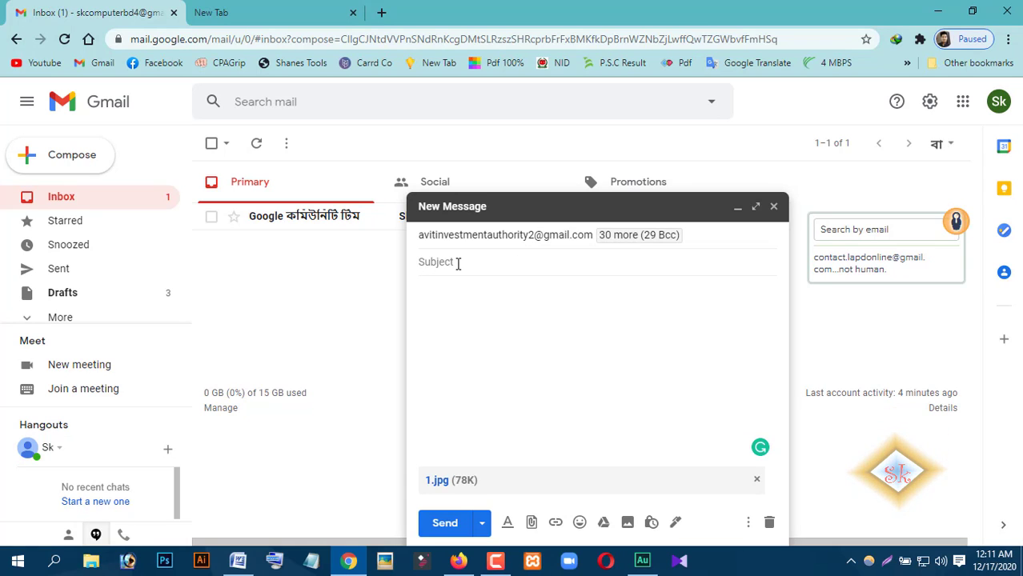
text(sddjd)
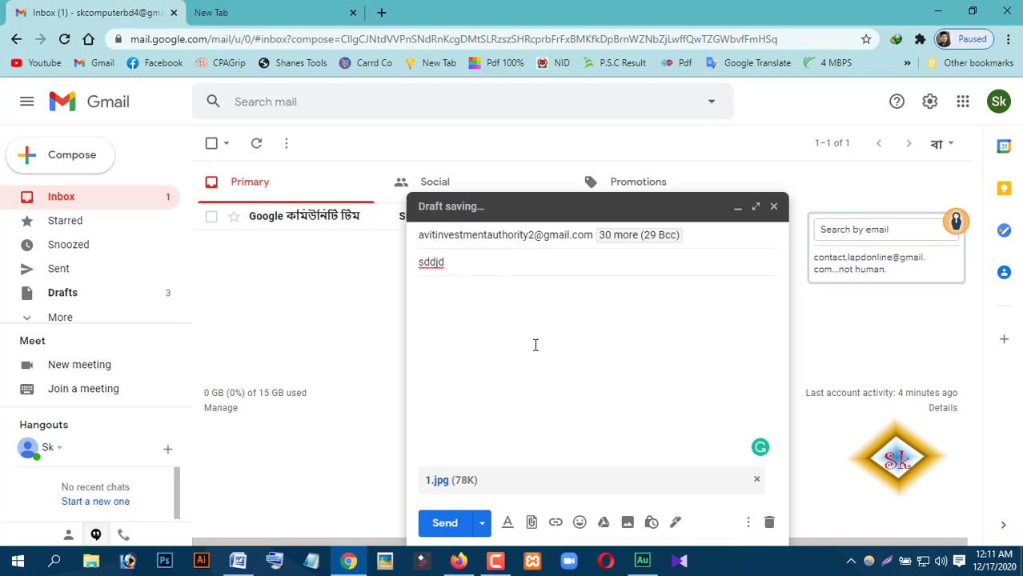
key(ctrl+a)
text(sk s)
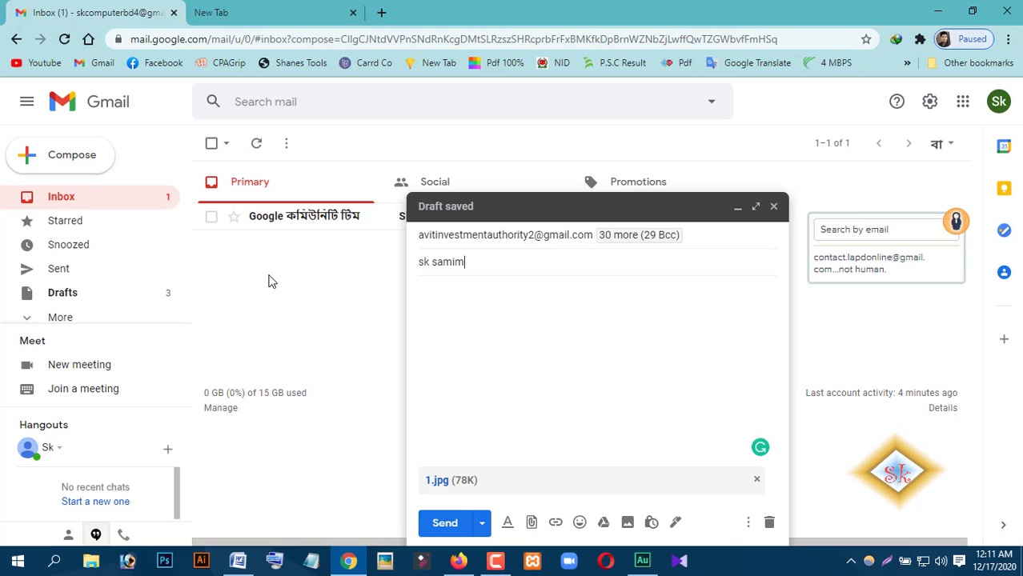
text(amim360)
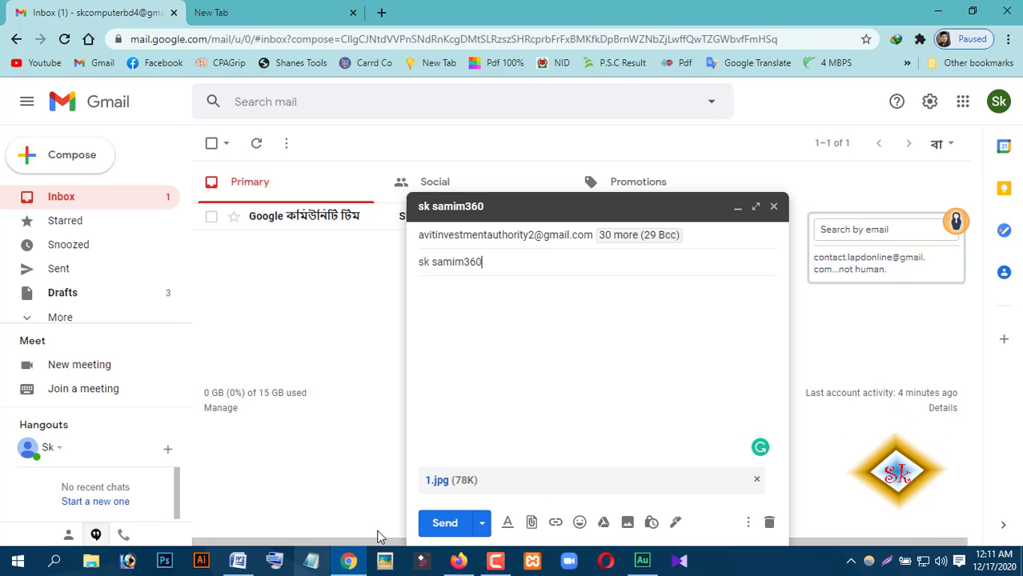
click(549, 236)
double_click(549, 238)
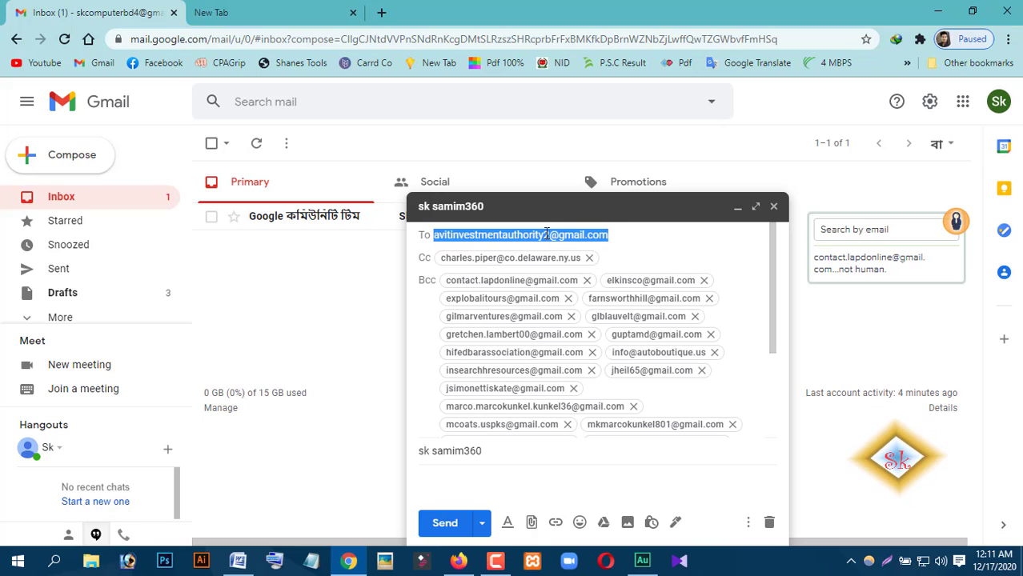